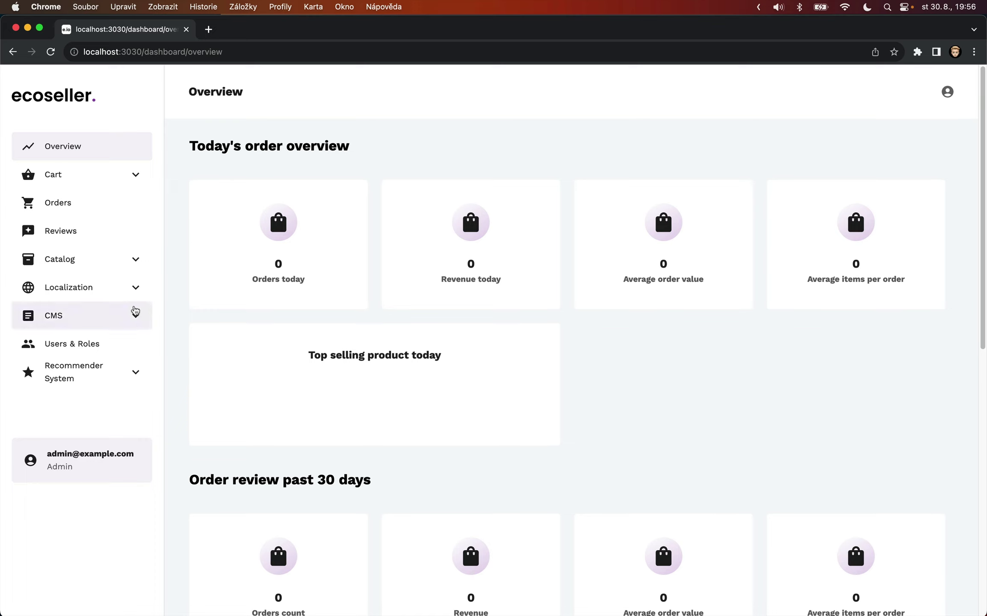
# Step: Start a new catalog category and enter Apparel as its English title
pyautogui.click(88, 254)
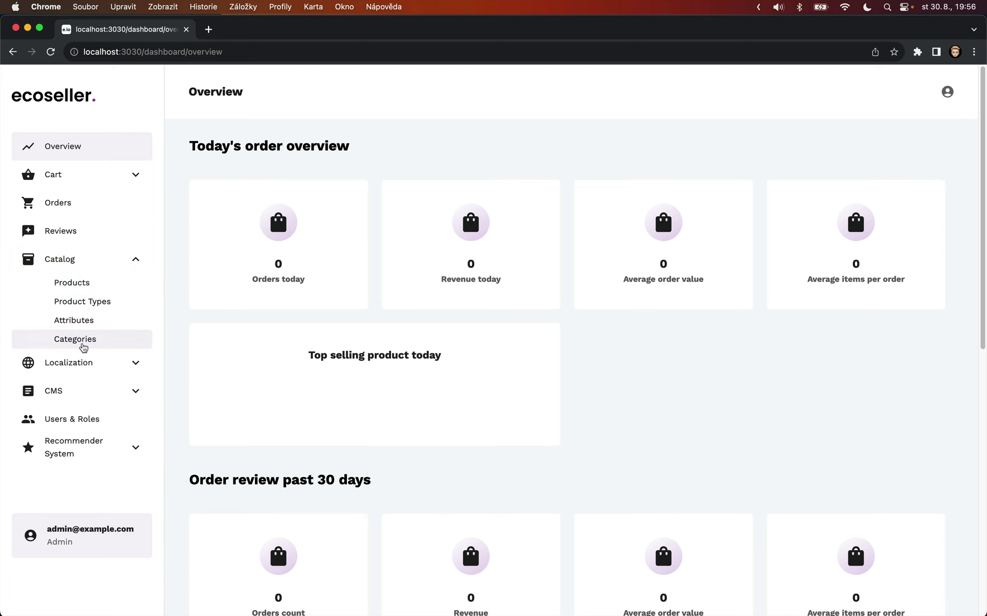
pyautogui.click(98, 347)
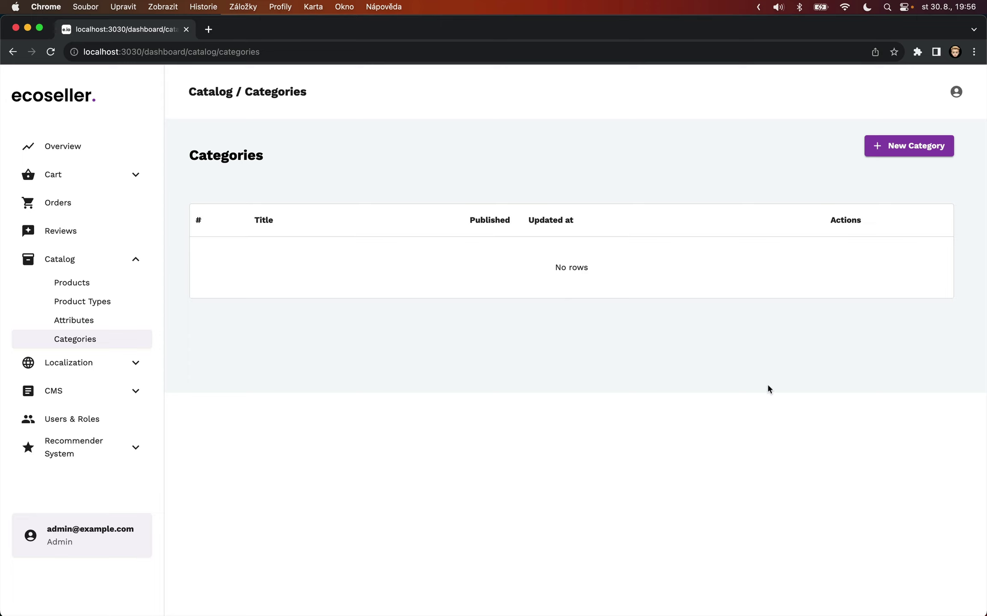
pyautogui.click(923, 147)
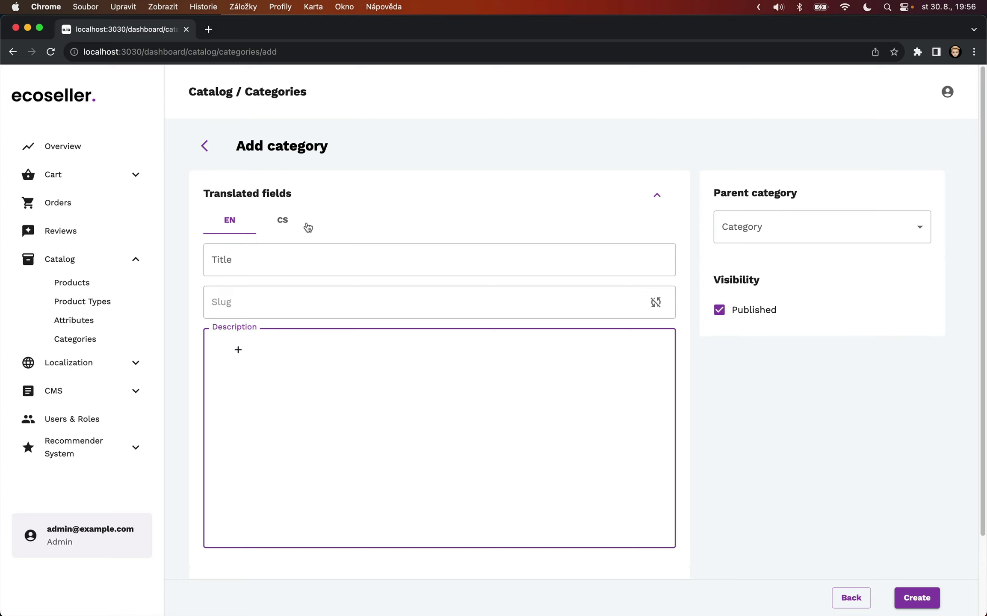
pyautogui.click(288, 256)
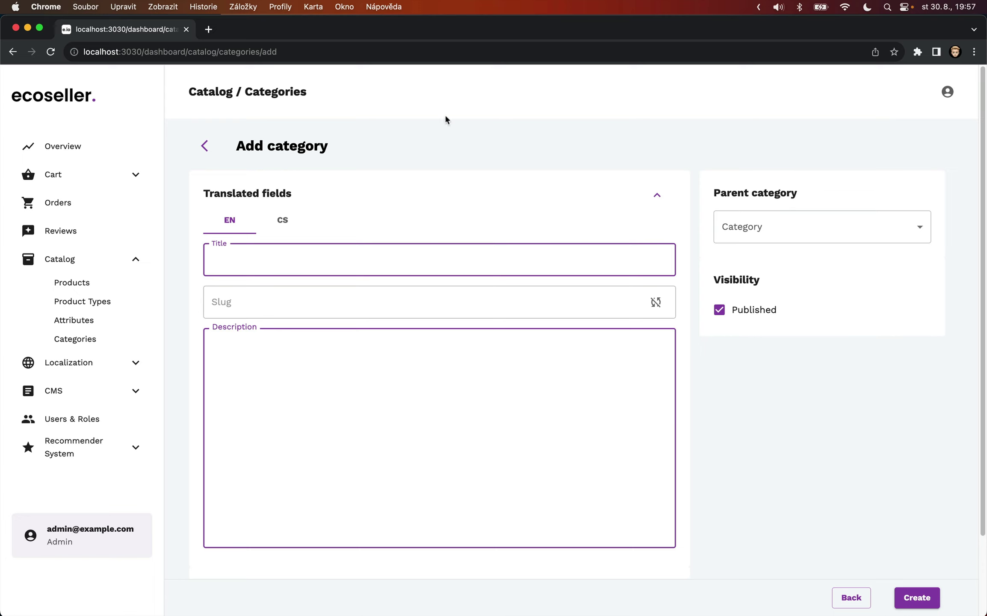
pyautogui.write('Apparel')
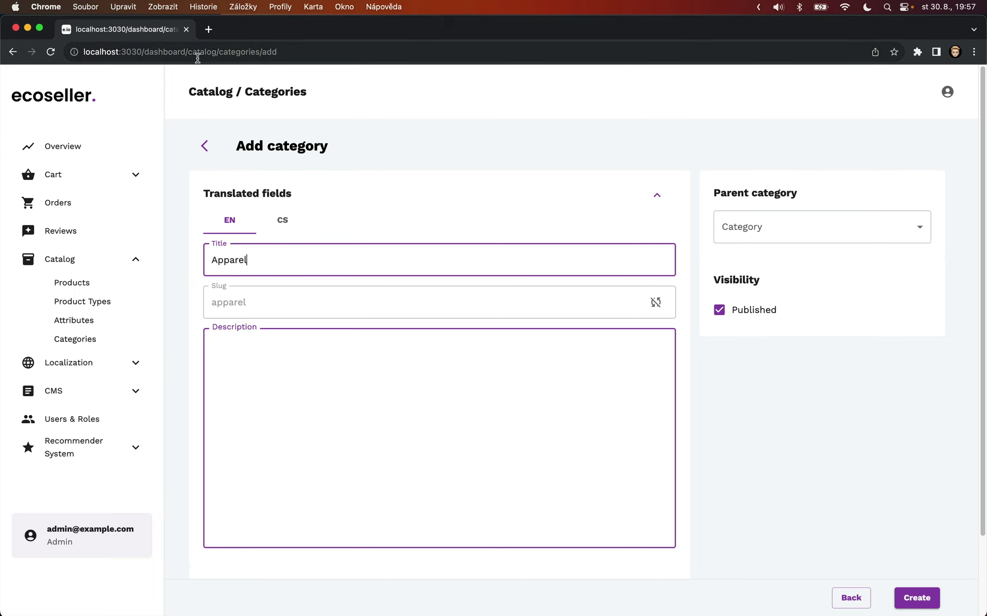
pyautogui.moveTo(187, 54); pyautogui.dragTo(289, 56)
pyautogui.click(347, 94)
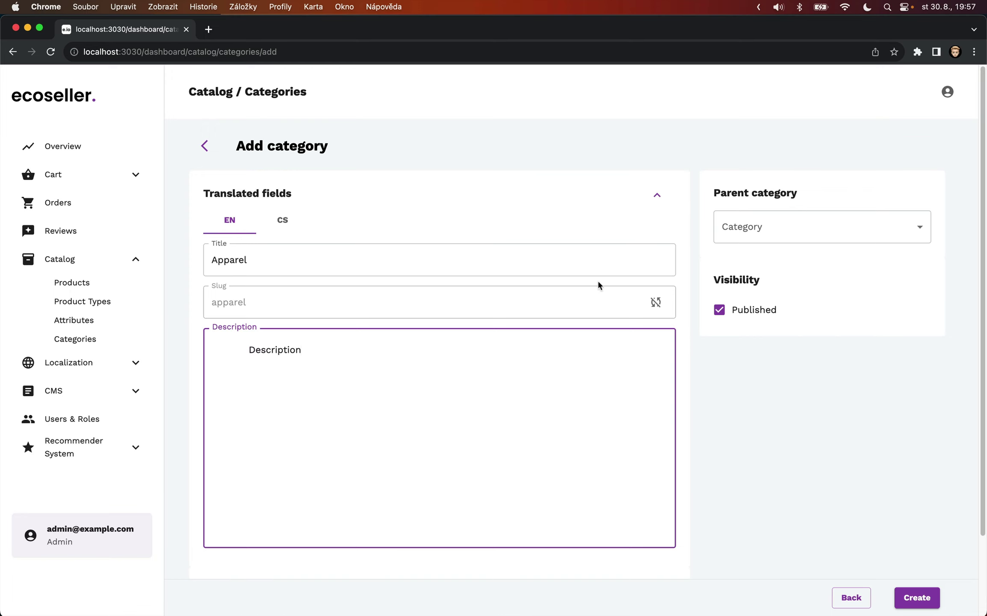
# Step: Try the custom English slug apparelslug with title synchronization off, and restore the slug synchronized with the title
pyautogui.click(657, 304)
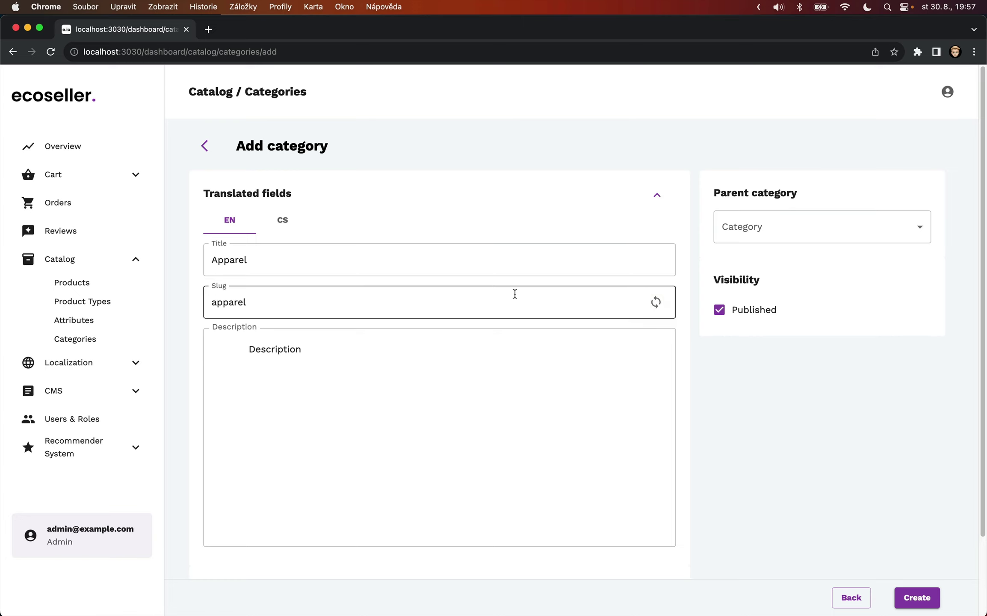
pyautogui.click(505, 302)
pyautogui.write('slug')
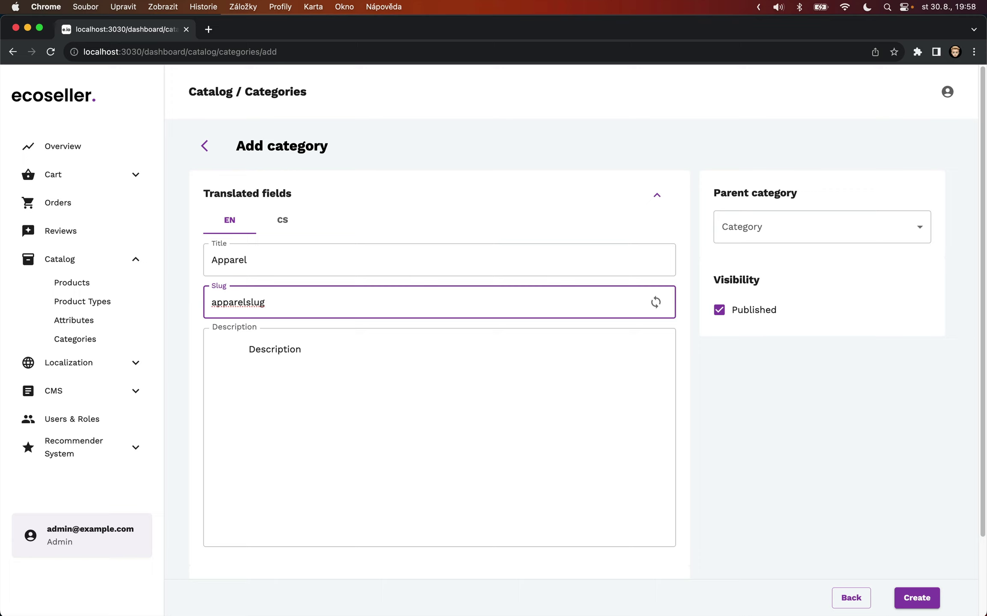
pyautogui.press('BackSpace')
pyautogui.press('BackSpace')
pyautogui.press('BackSpace')
pyautogui.press('BackSpace')
pyautogui.click(655, 302)
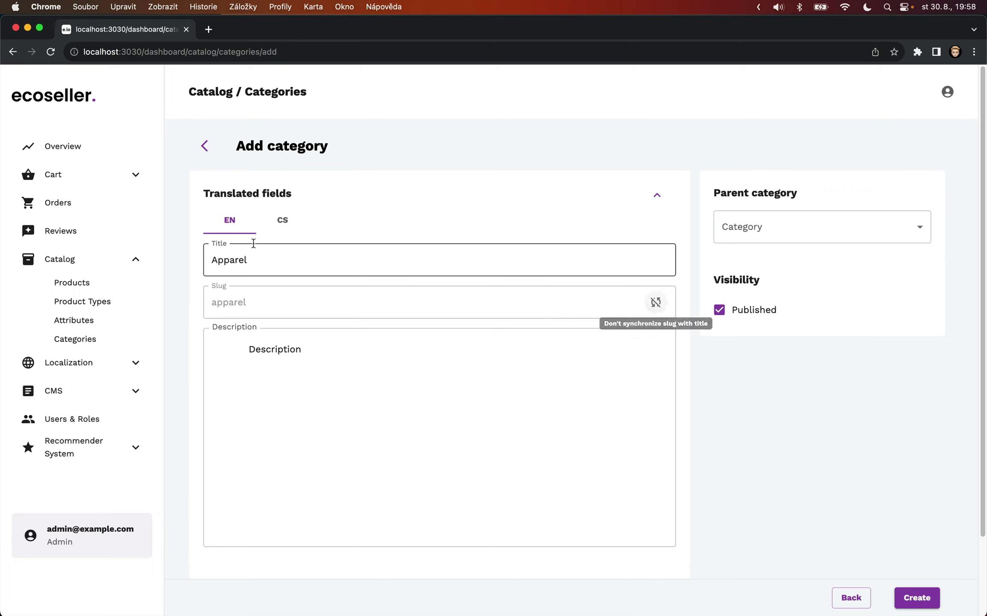
# Step: Fill in the Czech translation with the title Oblečení and the description Popisek
pyautogui.click(292, 223)
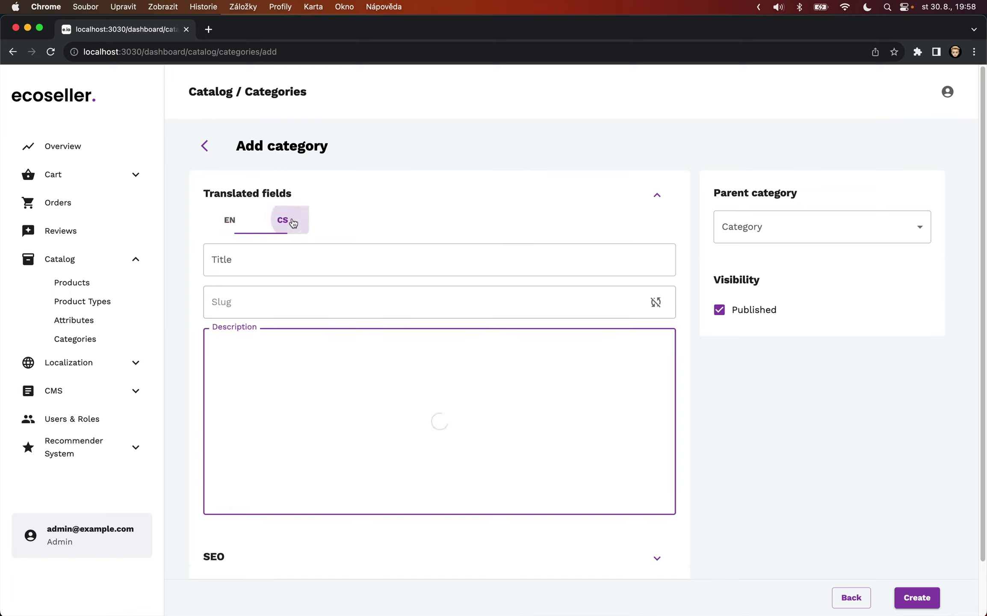
pyautogui.click(258, 255)
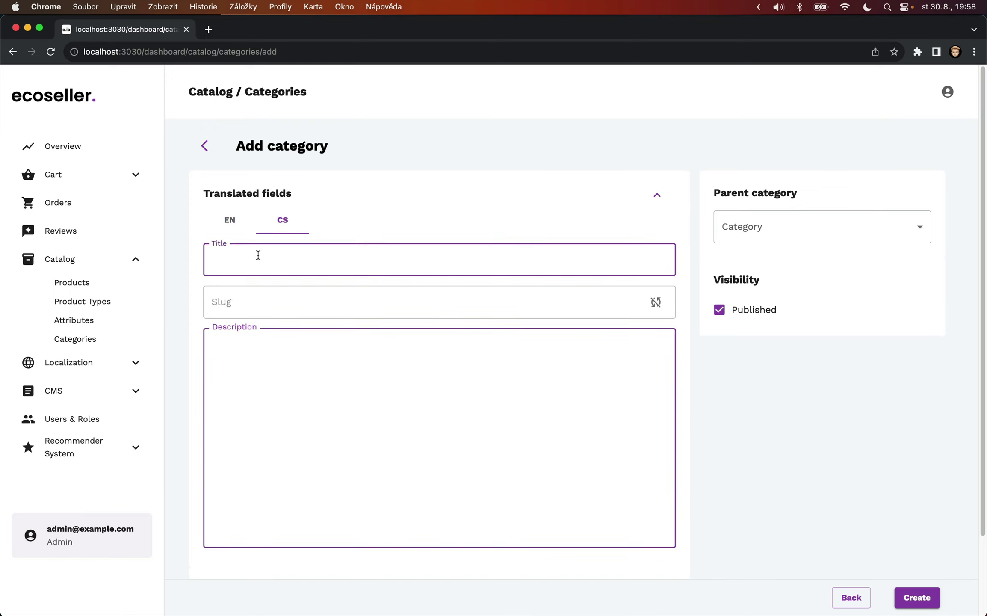
pyautogui.write('Oblečení')
pyautogui.click(246, 376)
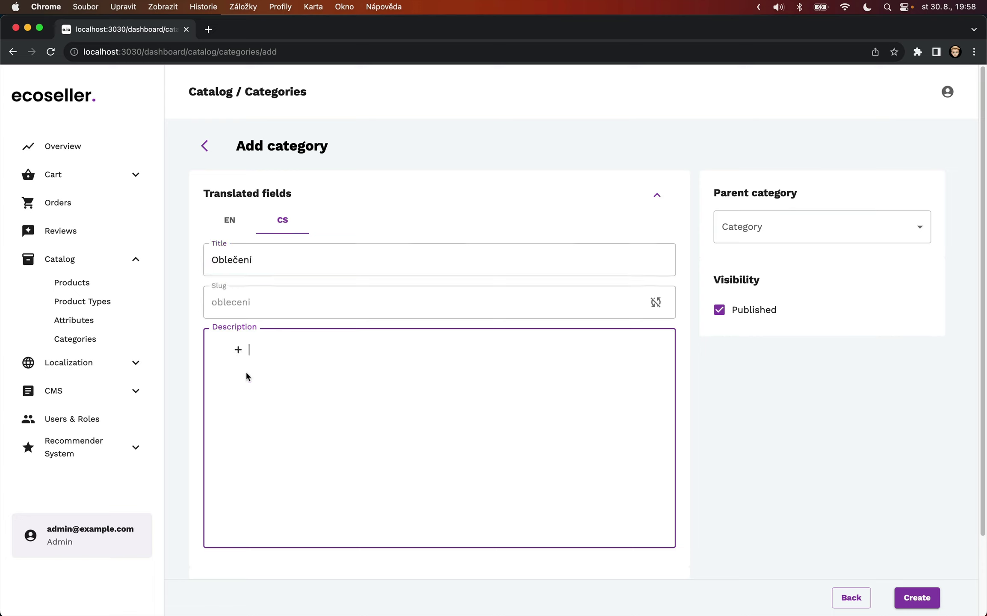
pyautogui.write('Popisek')
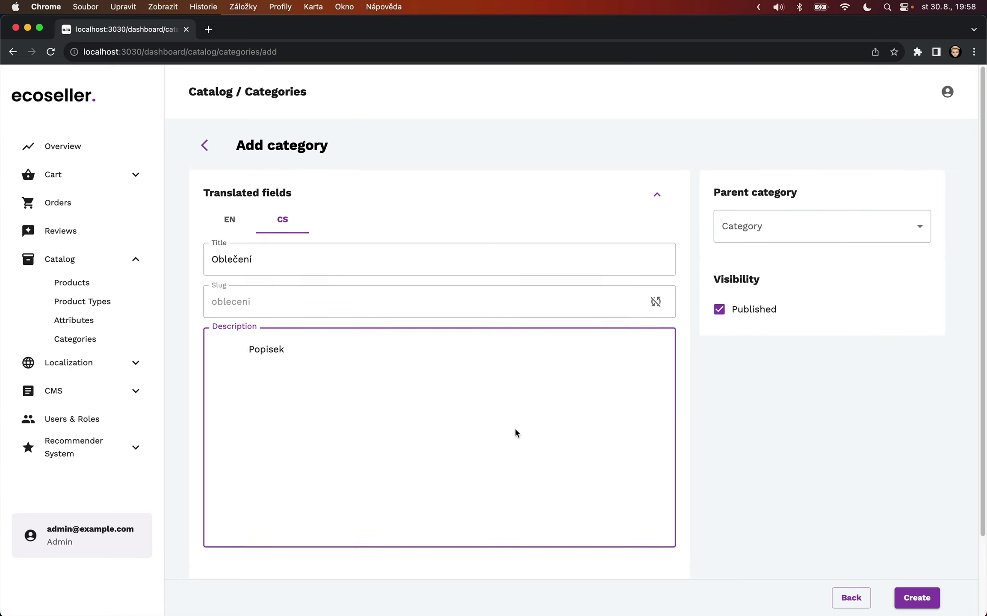
# Step: Examine the category's SEO fields and the parent category choices without changing them
pyautogui.scroll(-3, 516, 433)
pyautogui.scroll(3, 515, 432)
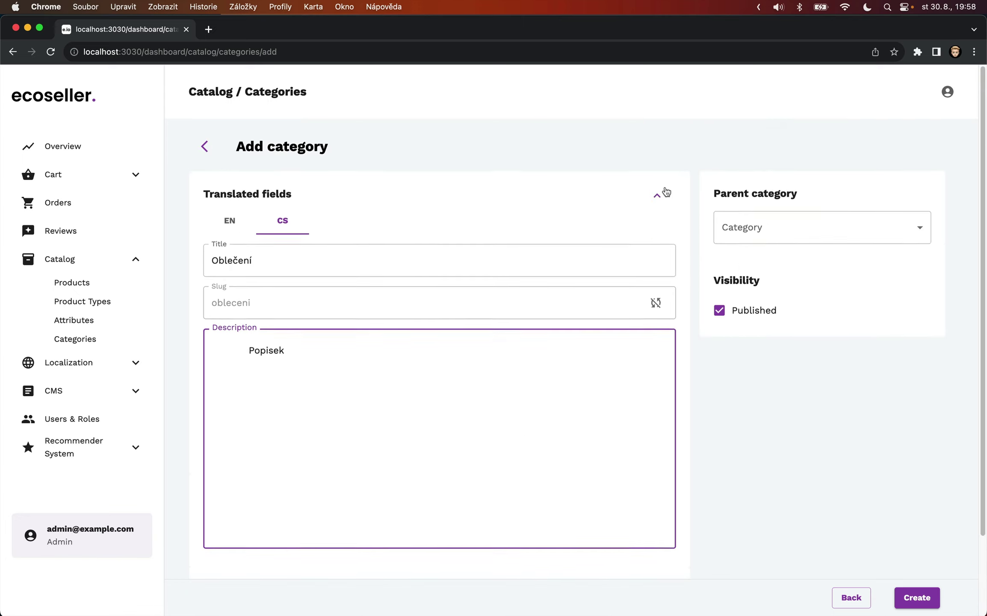
pyautogui.click(662, 195)
pyautogui.click(654, 245)
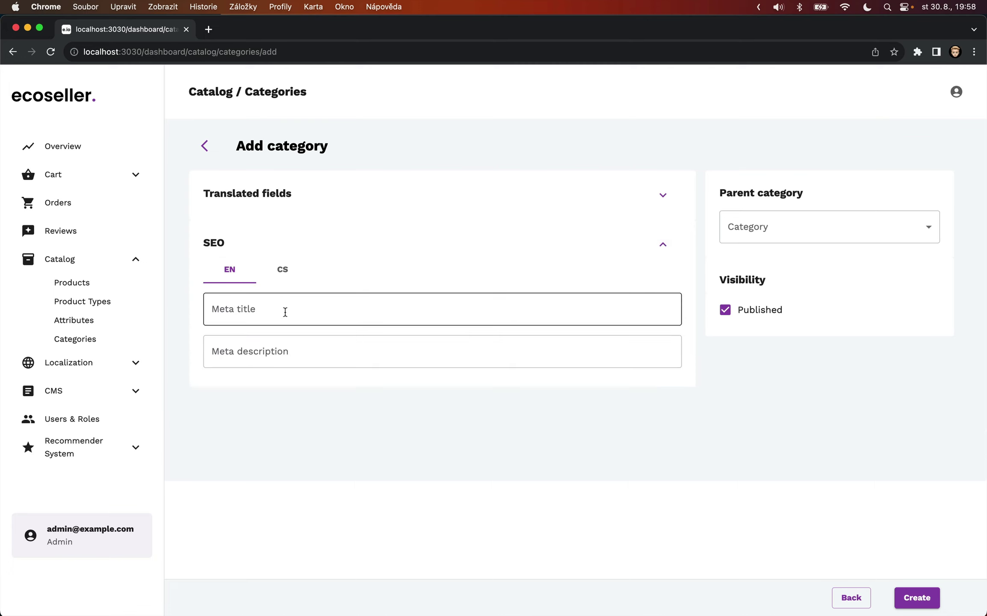
pyautogui.click(664, 253)
pyautogui.click(664, 207)
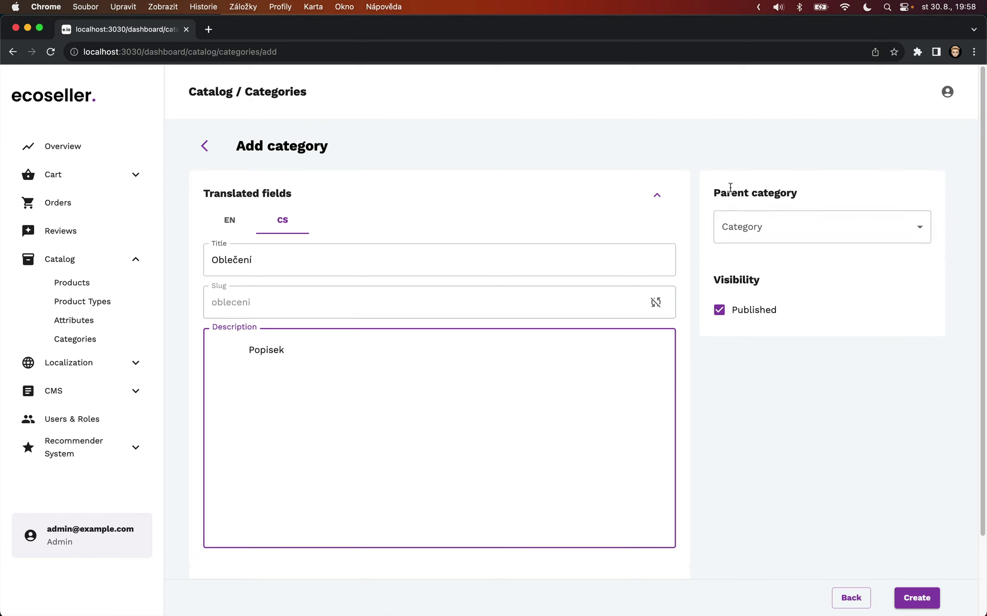
pyautogui.click(824, 236)
pyautogui.click(823, 237)
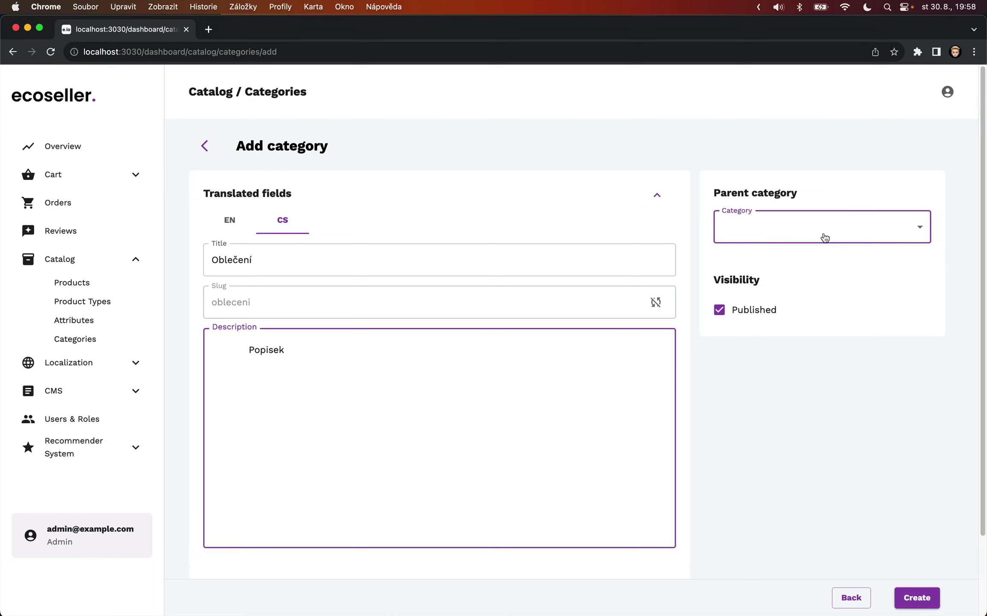
pyautogui.click(811, 164)
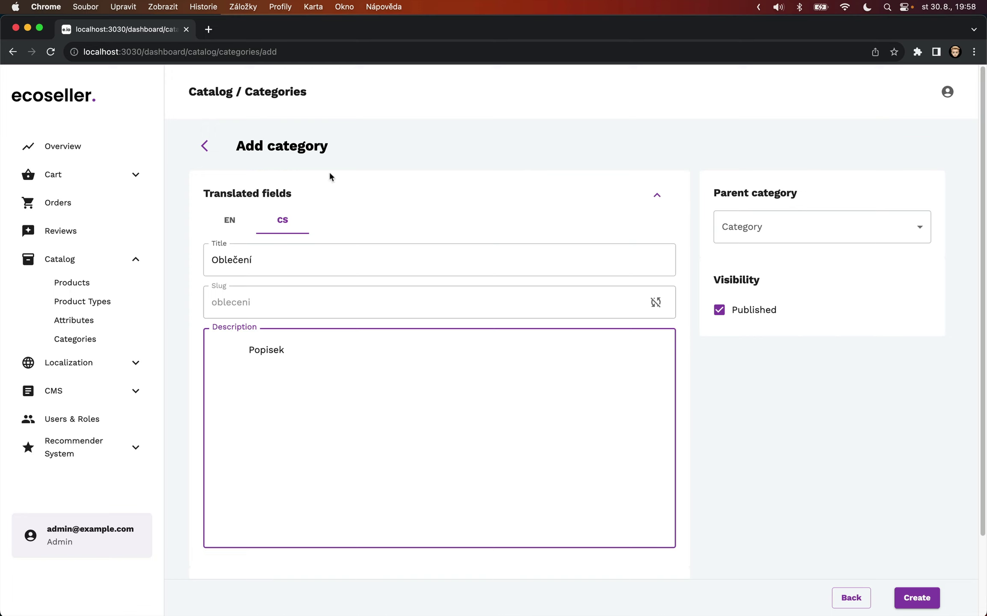
# Step: Create the Apparel category and return to the category list, ignoring unsaved changes
pyautogui.click(233, 224)
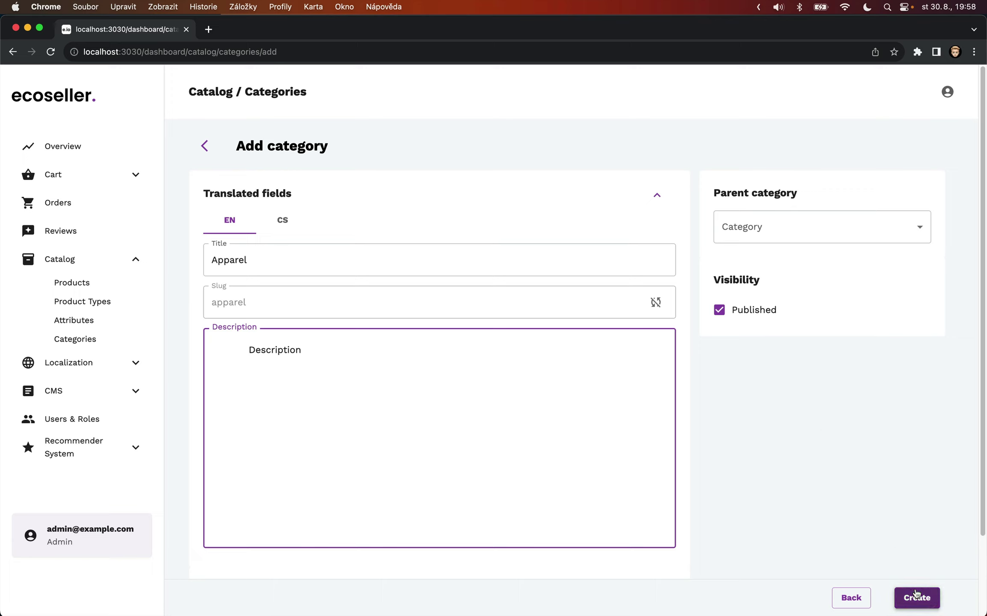
pyautogui.click(916, 594)
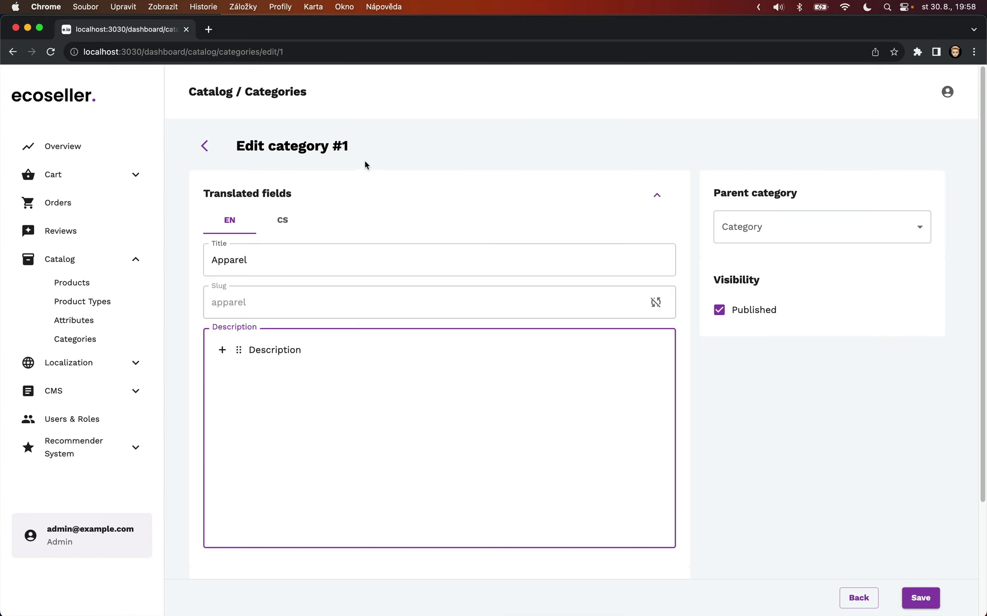
pyautogui.moveTo(349, 146); pyautogui.dragTo(327, 148)
pyautogui.click(327, 147)
pyautogui.click(205, 146)
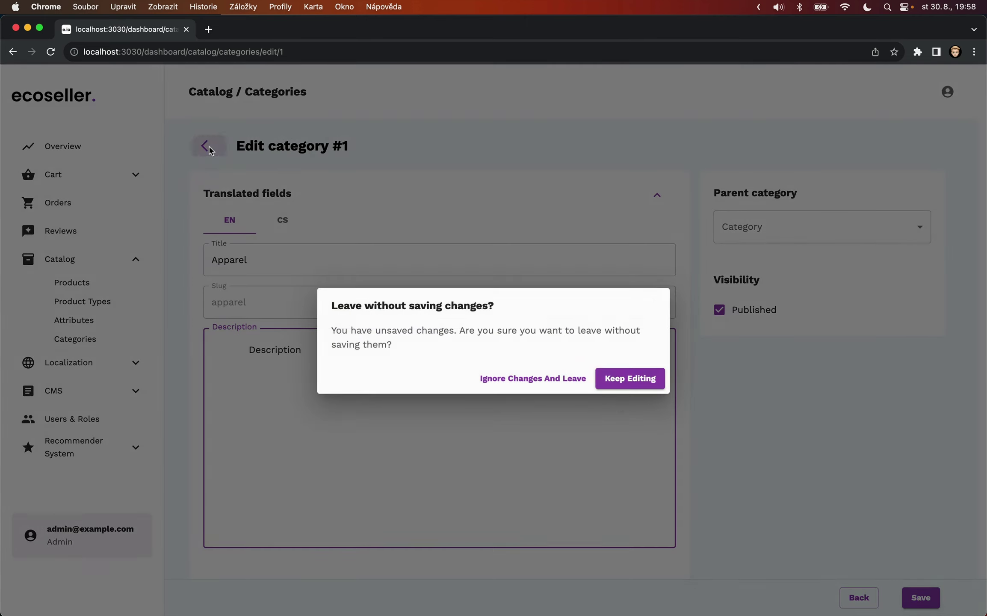
pyautogui.click(543, 378)
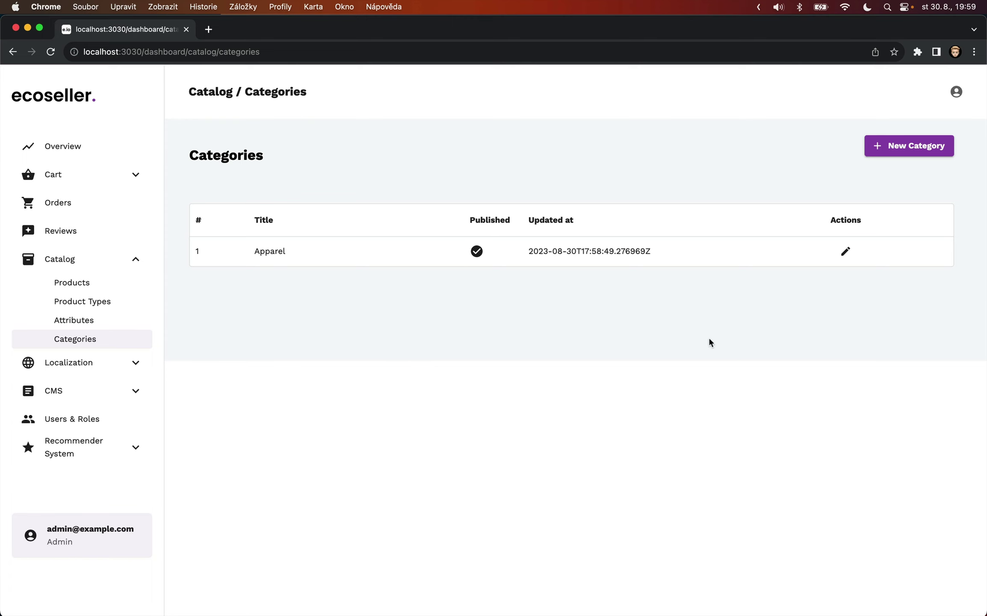
# Step: Start another category titled T-Shirt in English and Trička in Czech
pyautogui.click(893, 147)
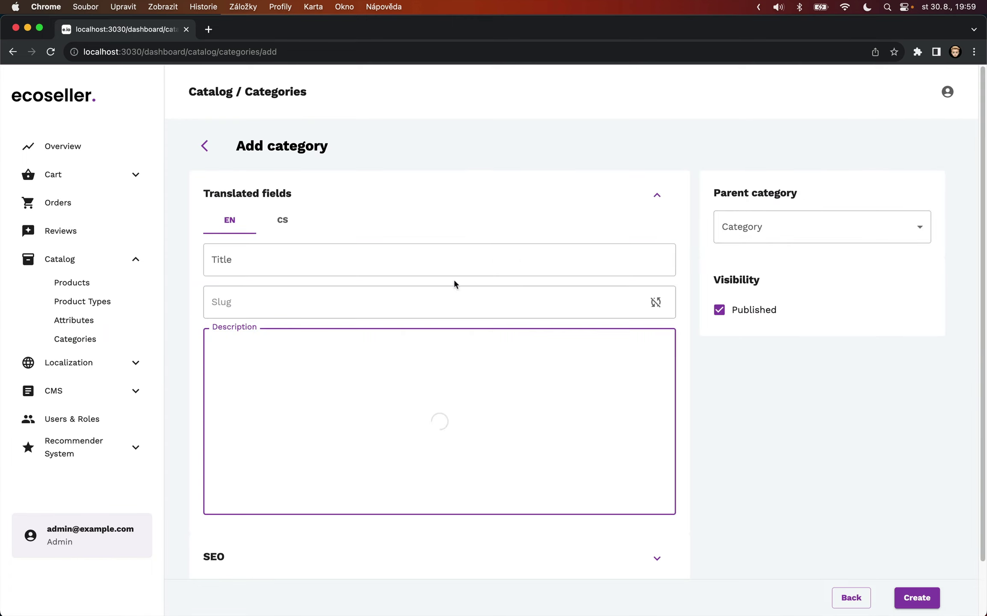
pyautogui.click(415, 259)
pyautogui.write('T-Shir')
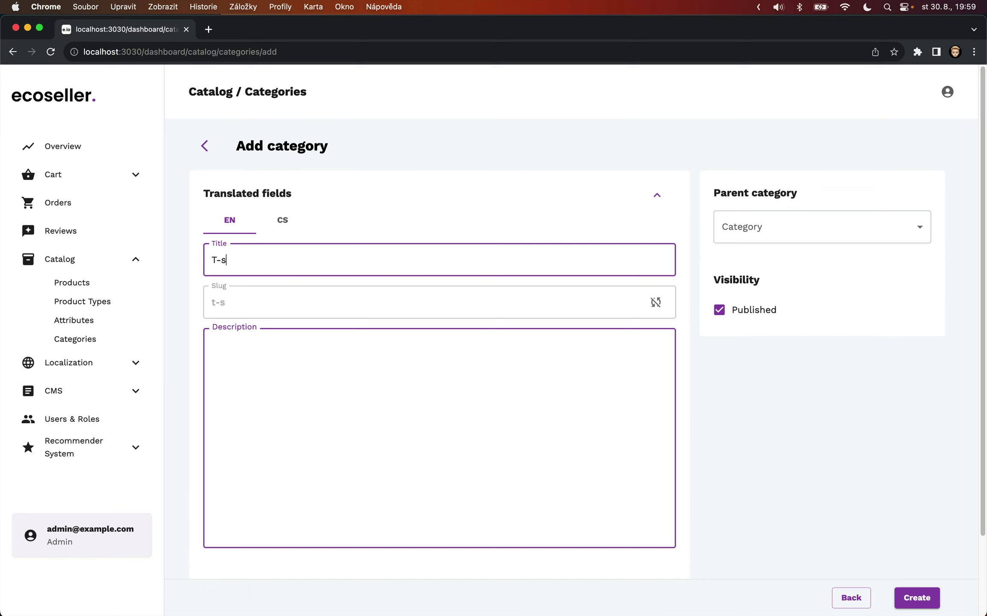
pyautogui.write('t')
pyautogui.click(282, 220)
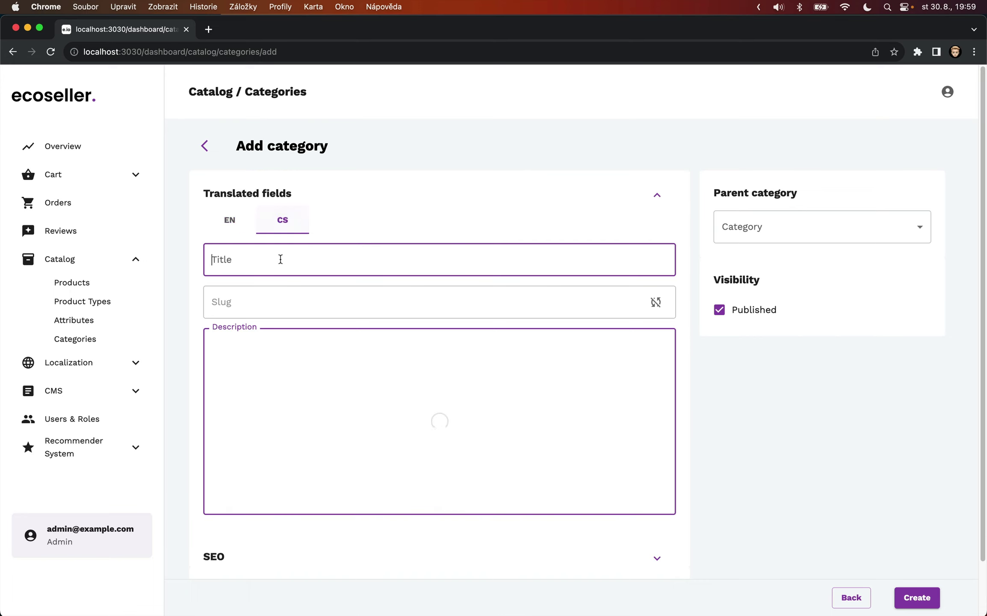
pyautogui.click(280, 259)
pyautogui.write('Trička')
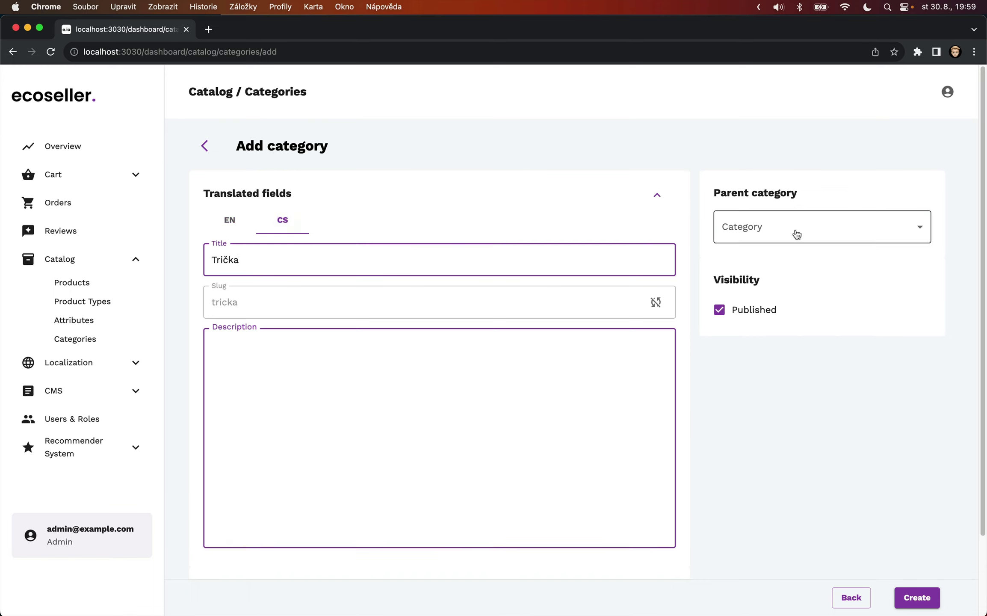
# Step: Set the category's parent to Apparel and enter Popisek as its Czech description
pyautogui.click(792, 227)
pyautogui.click(775, 286)
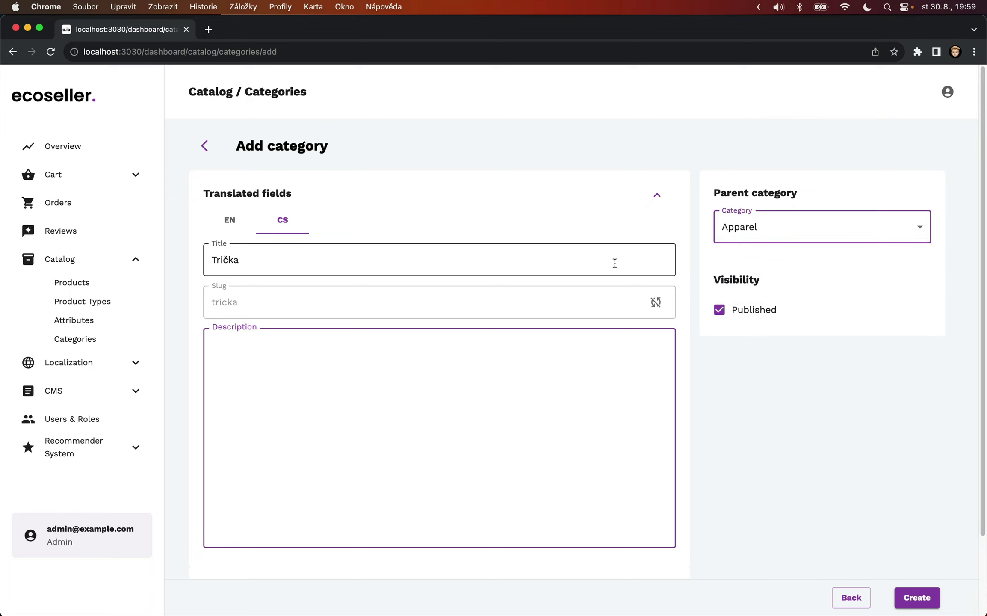
pyautogui.click(434, 411)
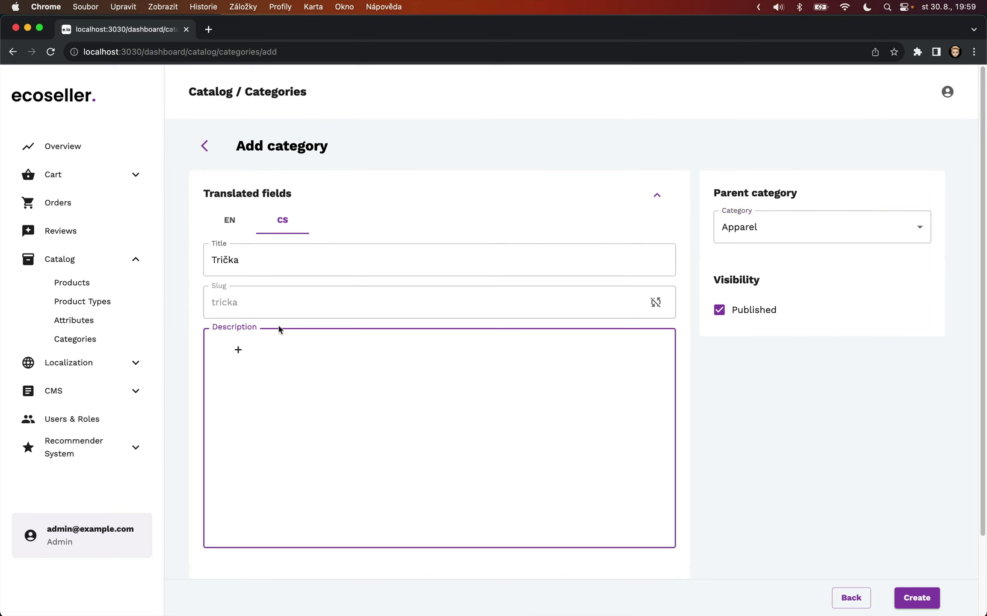
pyautogui.write('Popisek')
# Step: Create the T-Shirt category and go back to the category list, ignoring unsaved changes
pyautogui.click(918, 596)
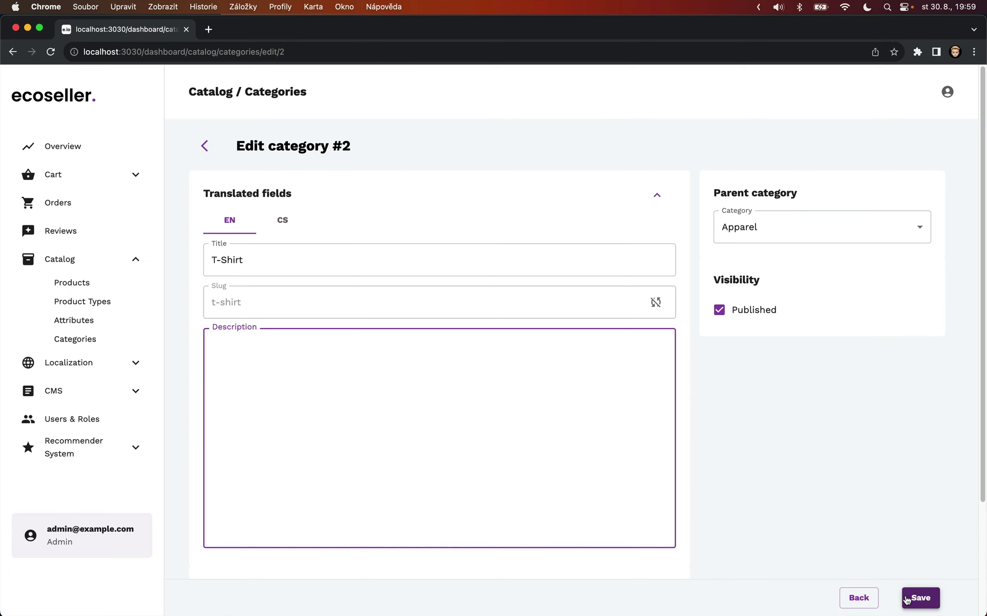
pyautogui.click(206, 148)
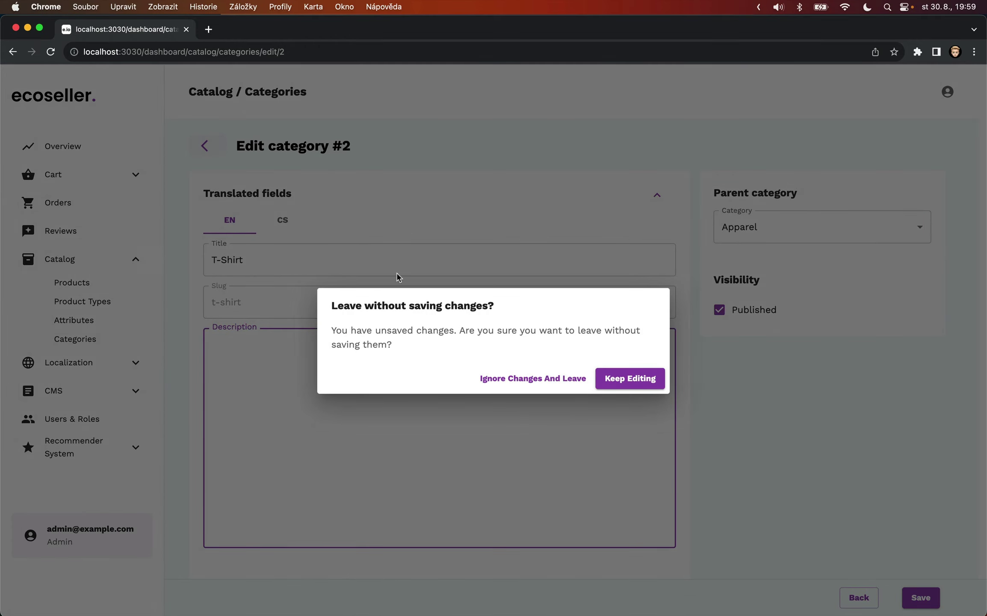
pyautogui.click(544, 384)
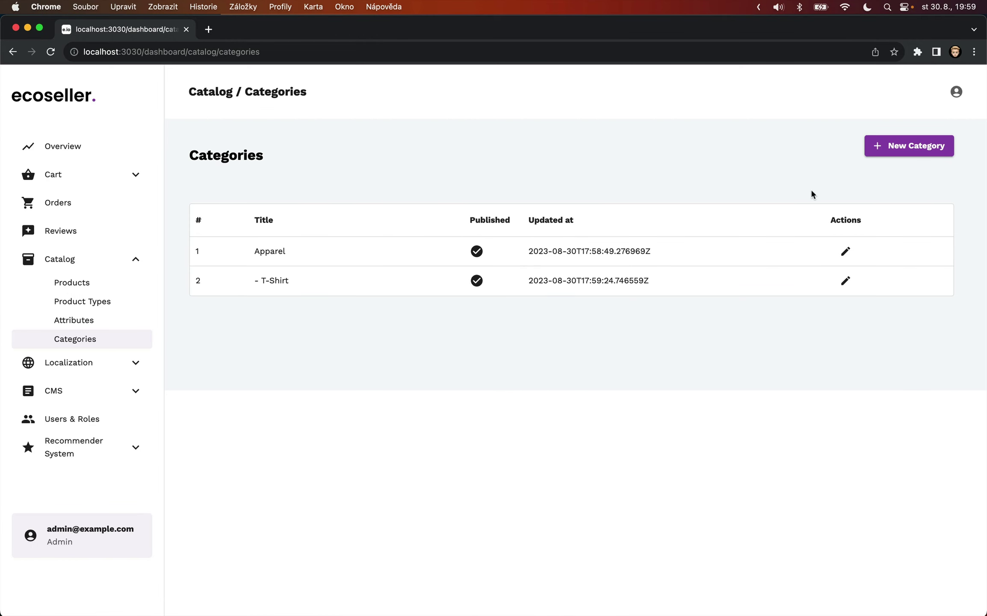
# Step: Start a third category titled Trousers in English and Kalhoty in Czech
pyautogui.click(908, 152)
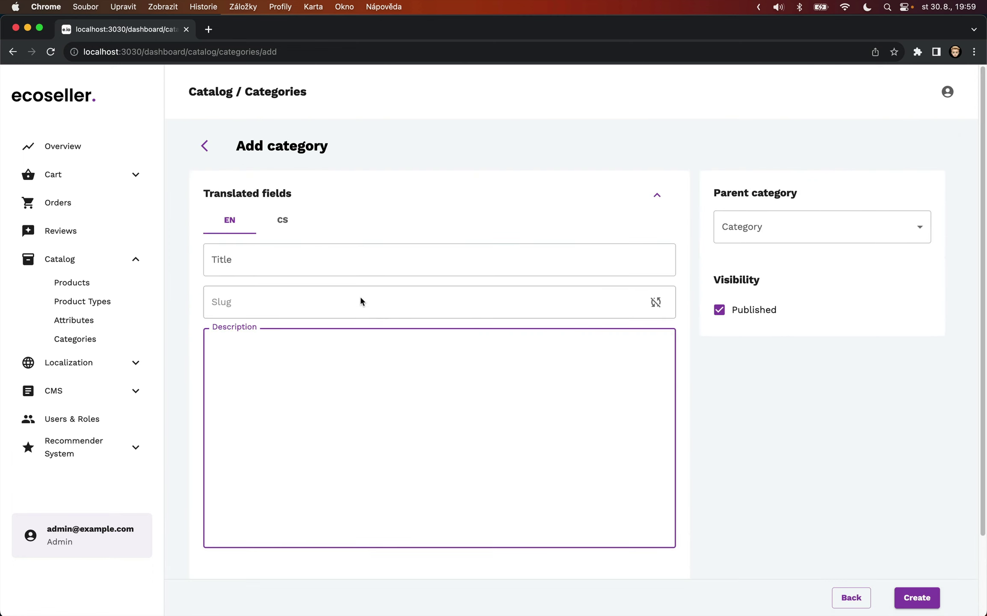
pyautogui.click(315, 263)
pyautogui.write('T')
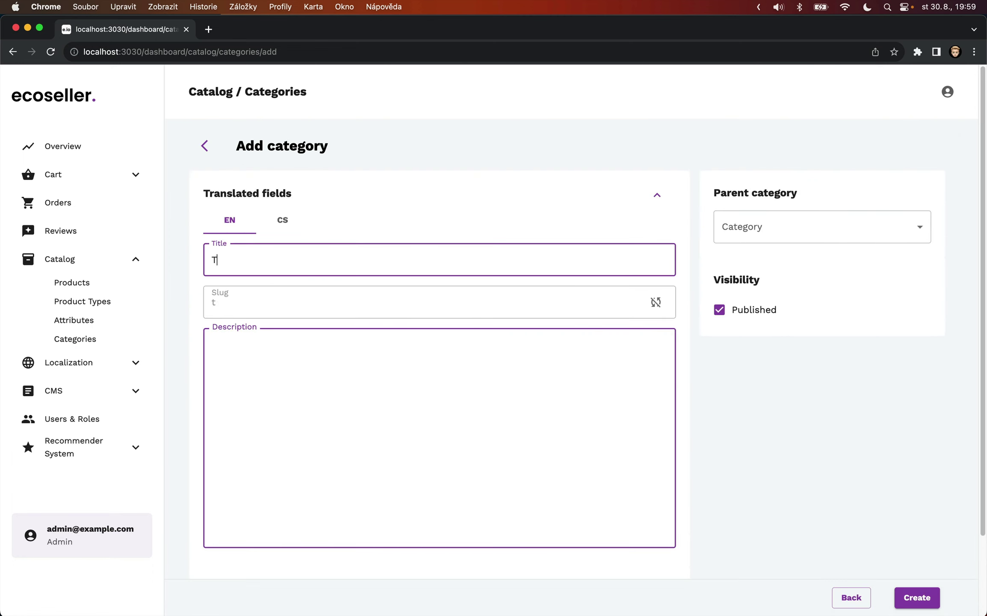
pyautogui.write('rousers')
pyautogui.click(282, 219)
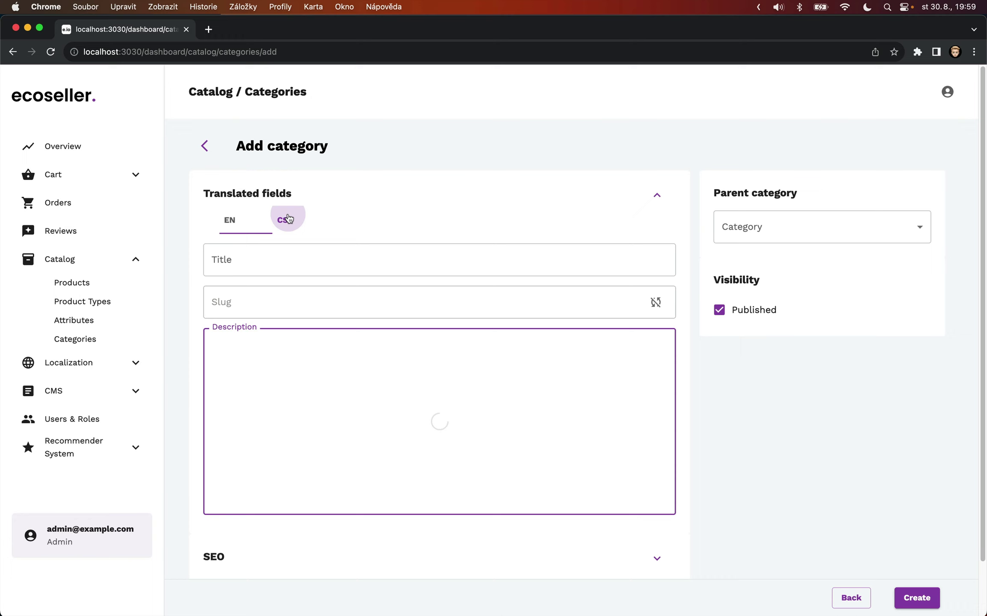
pyautogui.click(249, 252)
pyautogui.write('Kalhoty')
# Step: Create the Trousers category under the parent Apparel and return to the category list, ignoring unsaved changes
pyautogui.click(763, 233)
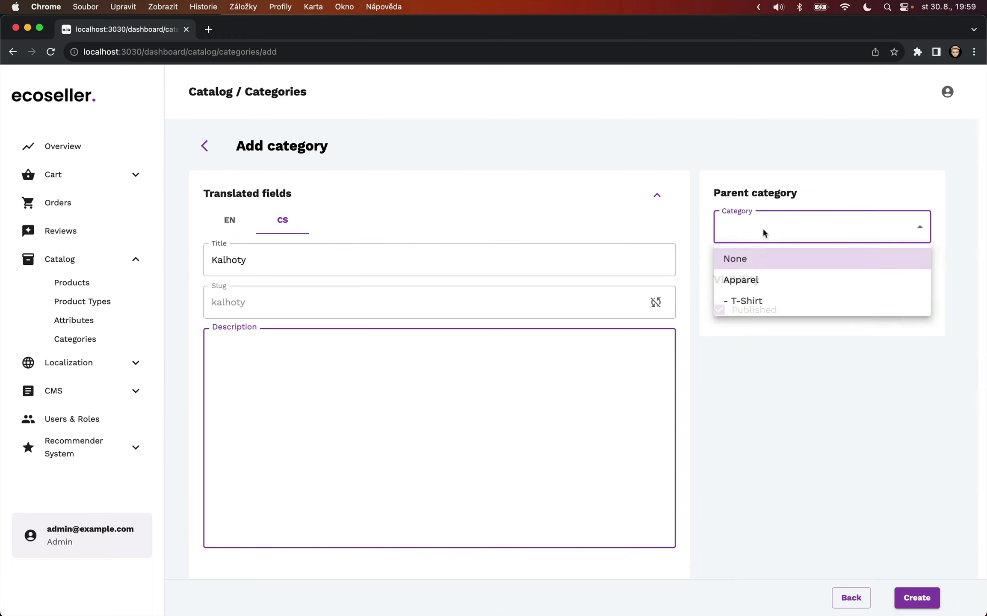
pyautogui.click(758, 281)
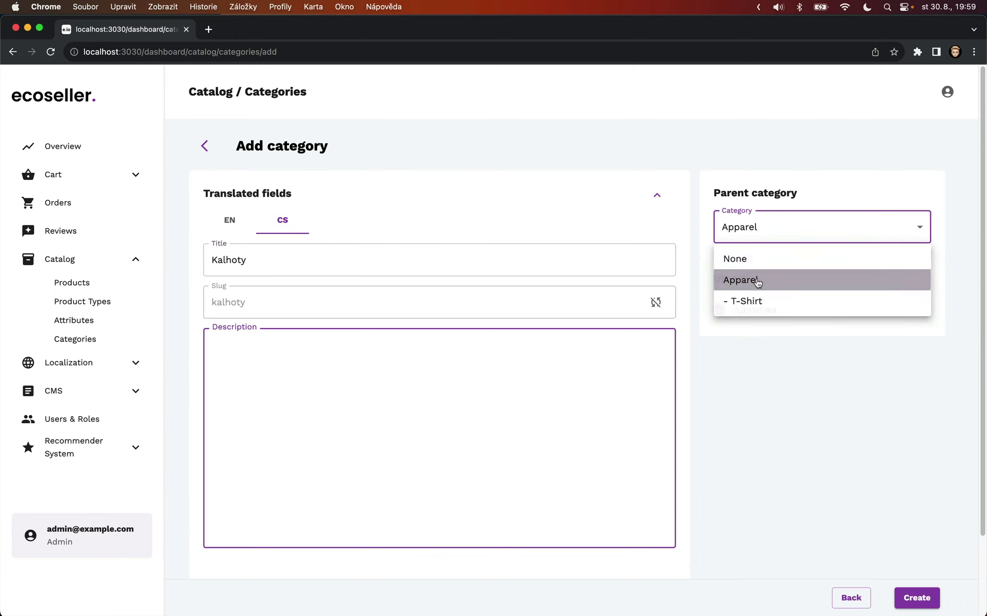
pyautogui.click(916, 601)
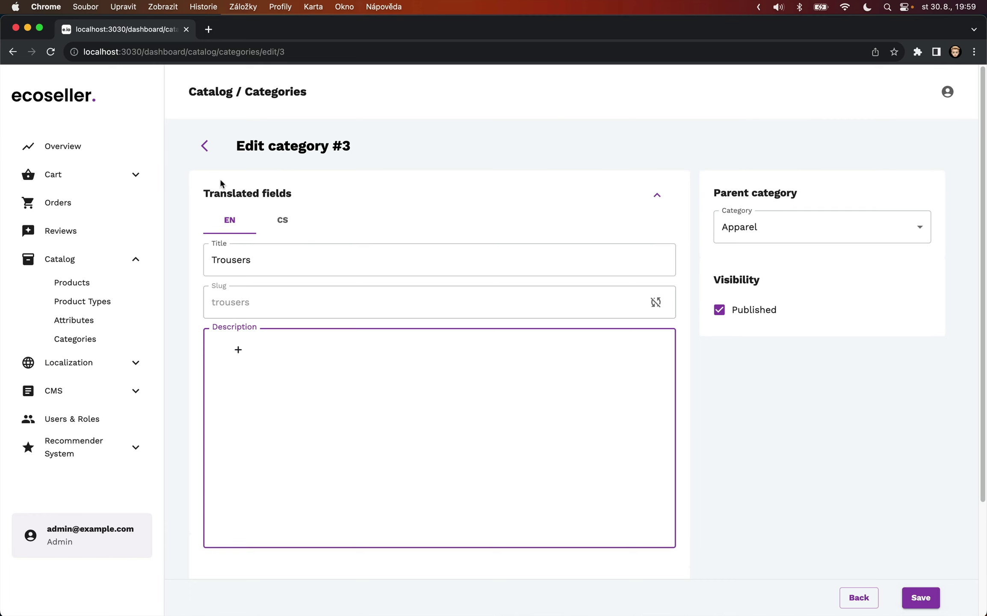
pyautogui.click(206, 148)
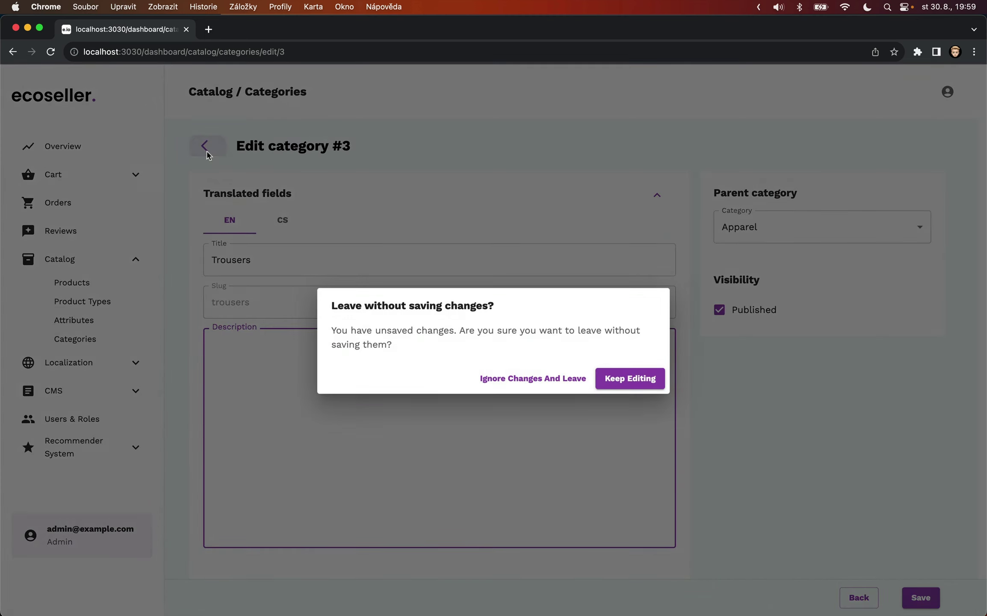
pyautogui.click(565, 378)
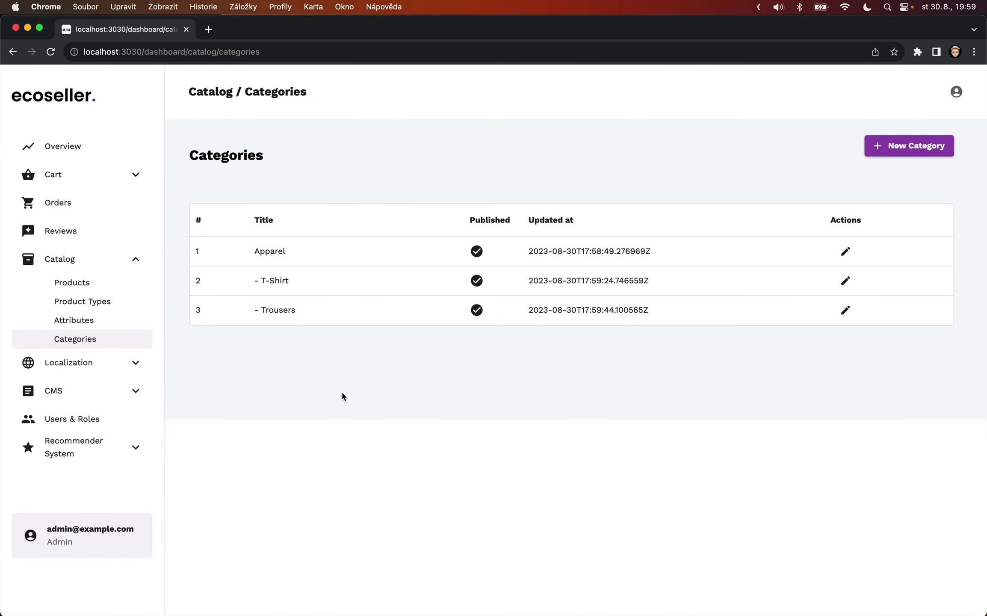